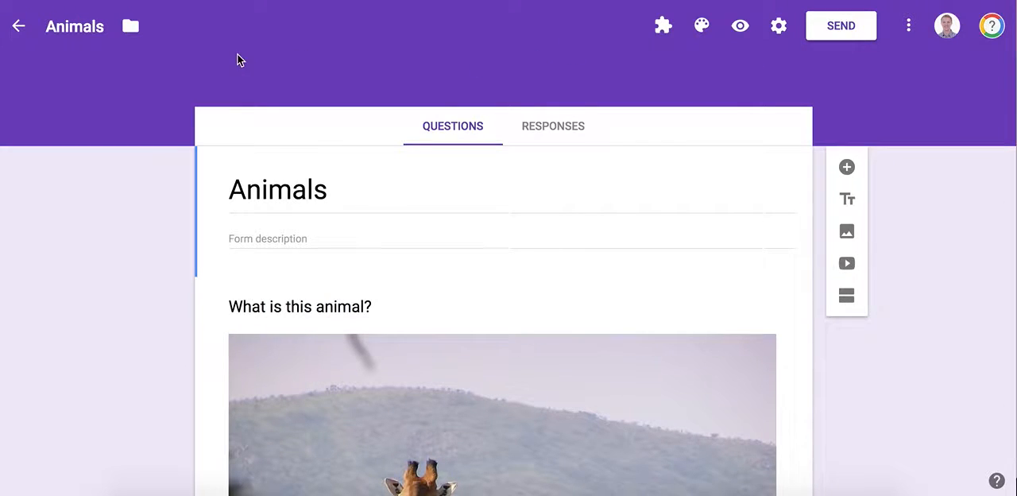
- Review the form's title, file name, and the "What is this animal?" question with its picture and answer options
{"action": "double_click", "coordinate": [276, 182]}
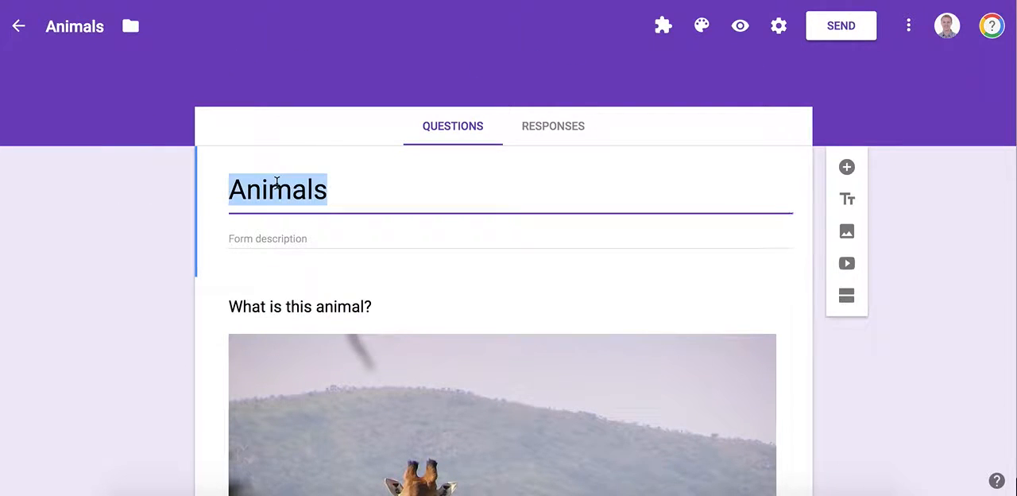
{"action": "left_click", "coordinate": [79, 20]}
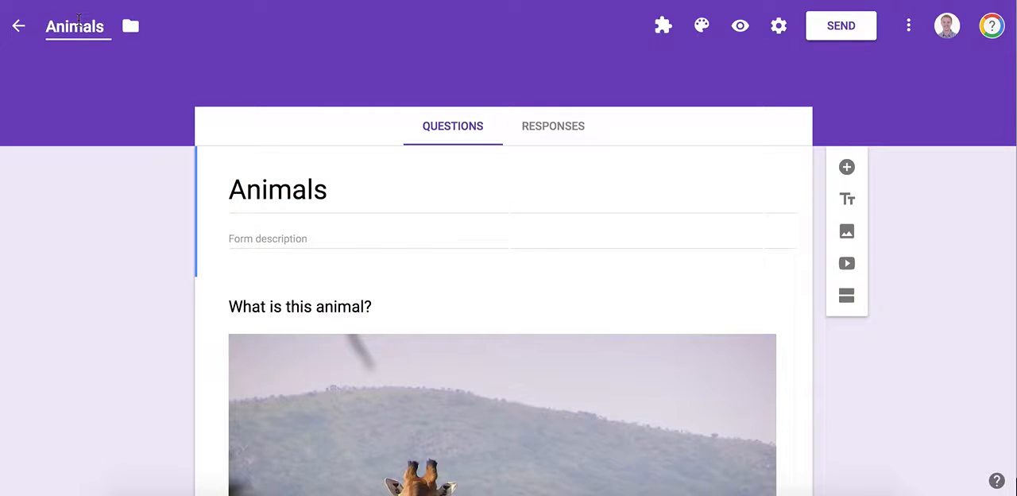
{"action": "scroll", "coordinate": [133, 248], "scroll_direction": "down", "scroll_amount": 3}
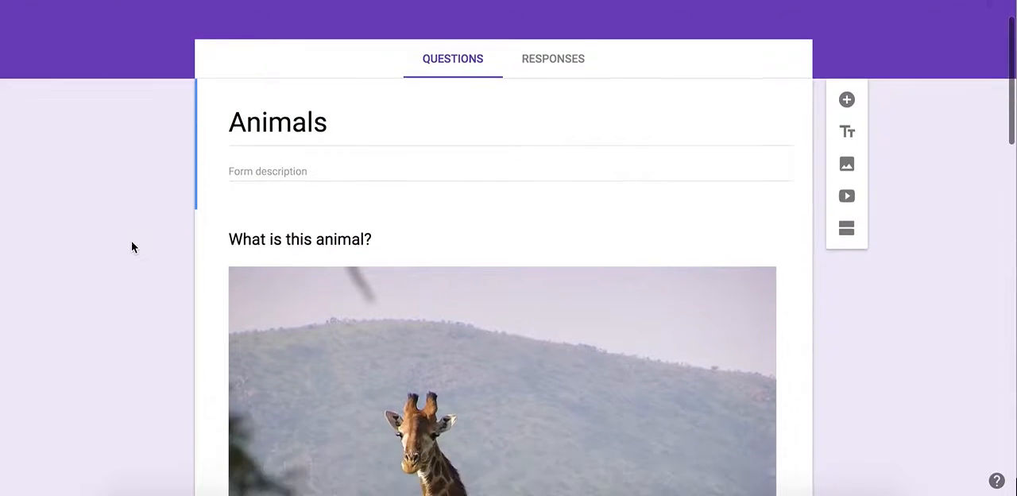
{"action": "scroll", "coordinate": [132, 242], "scroll_direction": "down", "scroll_amount": 1}
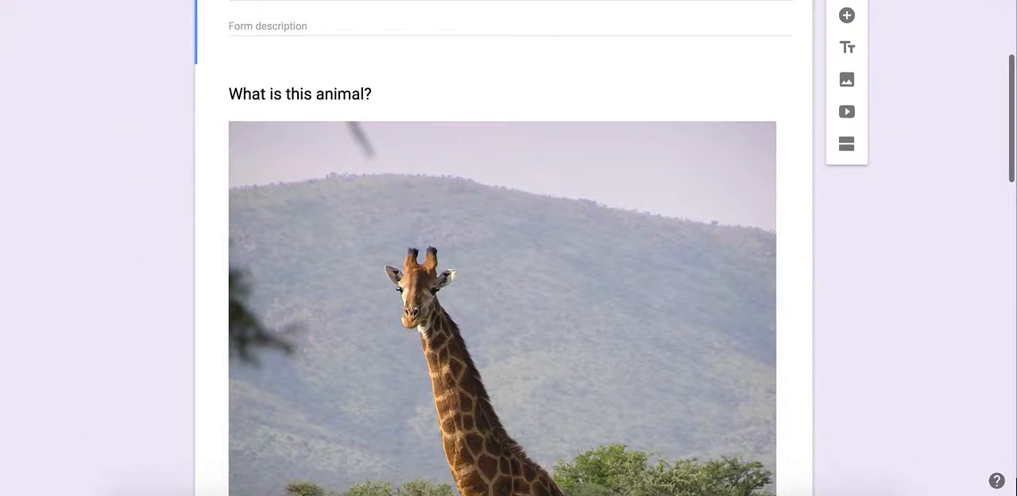
{"action": "left_click", "coordinate": [320, 93]}
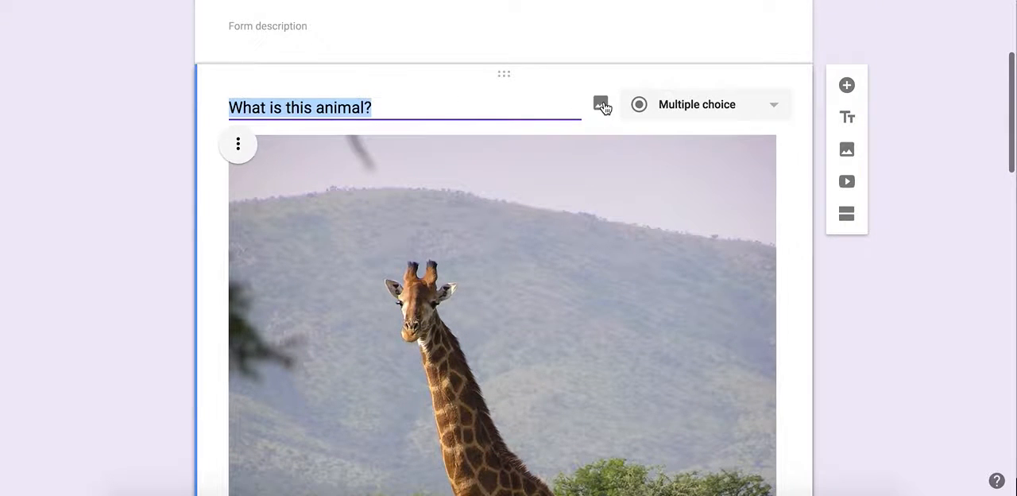
{"action": "scroll", "coordinate": [452, 225], "scroll_direction": "down", "scroll_amount": 1}
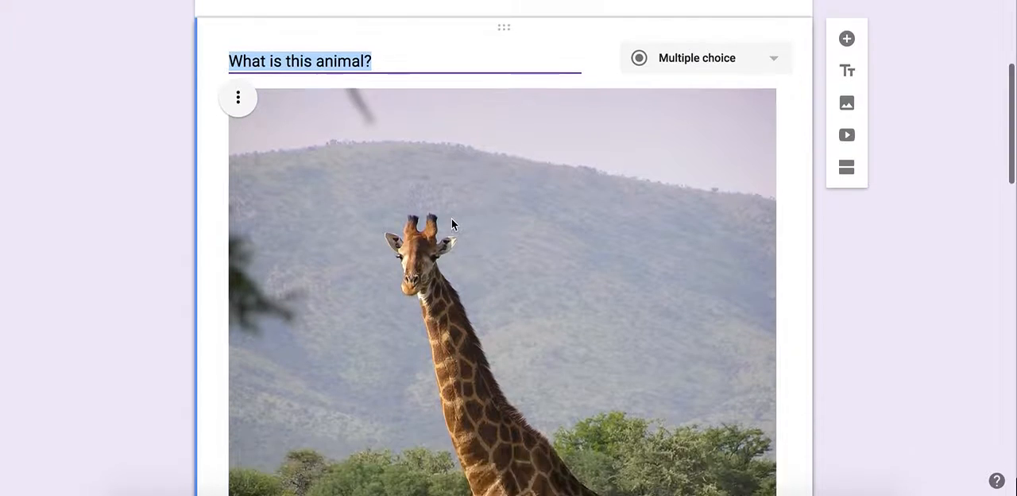
{"action": "scroll", "coordinate": [451, 225], "scroll_direction": "down", "scroll_amount": 10}
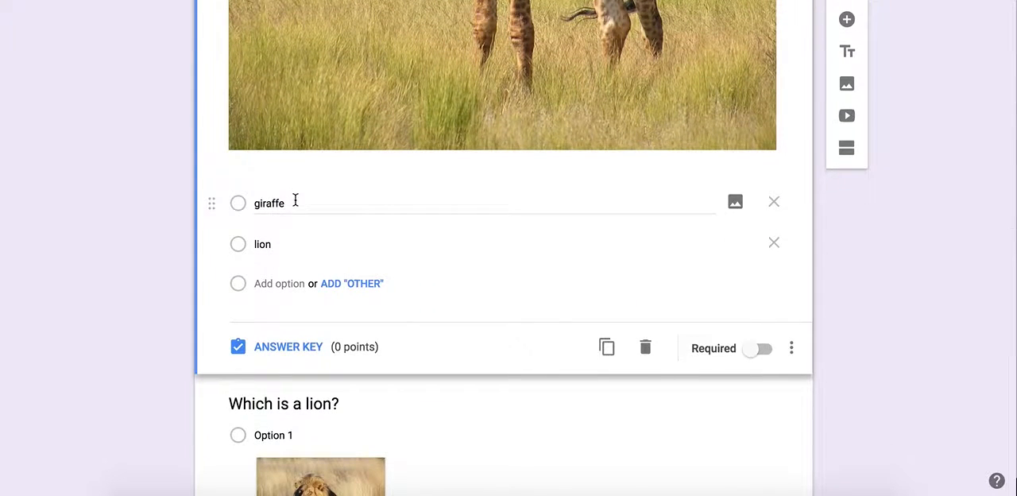
{"action": "double_click", "coordinate": [295, 201]}
{"action": "double_click", "coordinate": [281, 244]}
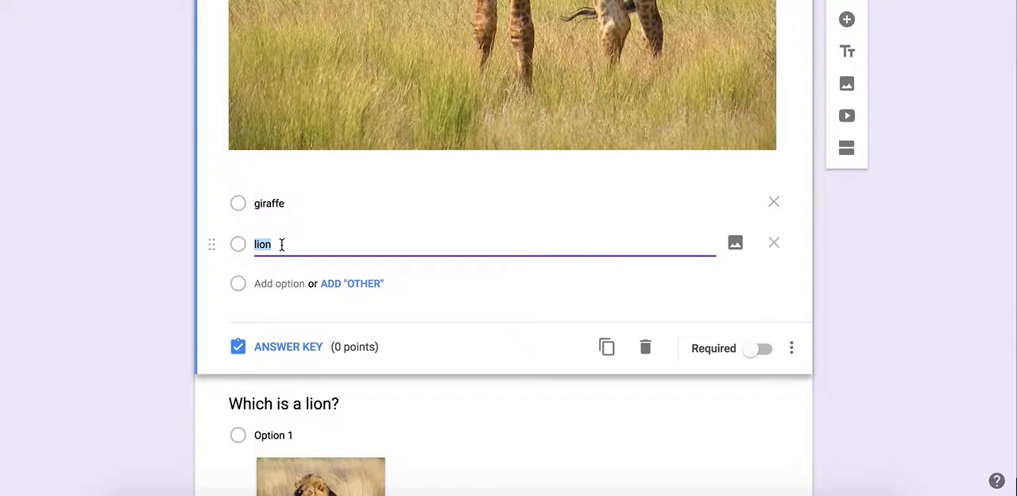
- Add "alligator" as the third answer option of the "What is this animal?" question
{"action": "left_click", "coordinate": [265, 283]}
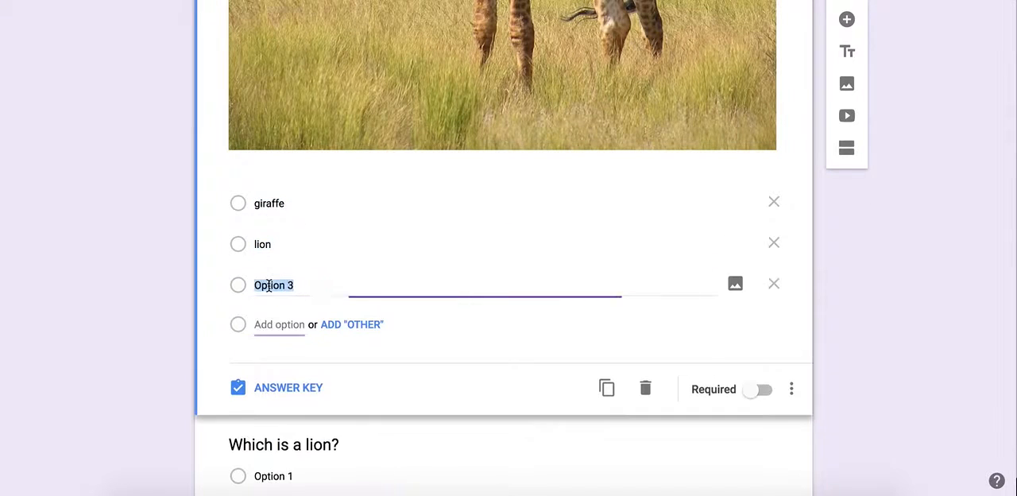
{"action": "type", "text": "alliga"}
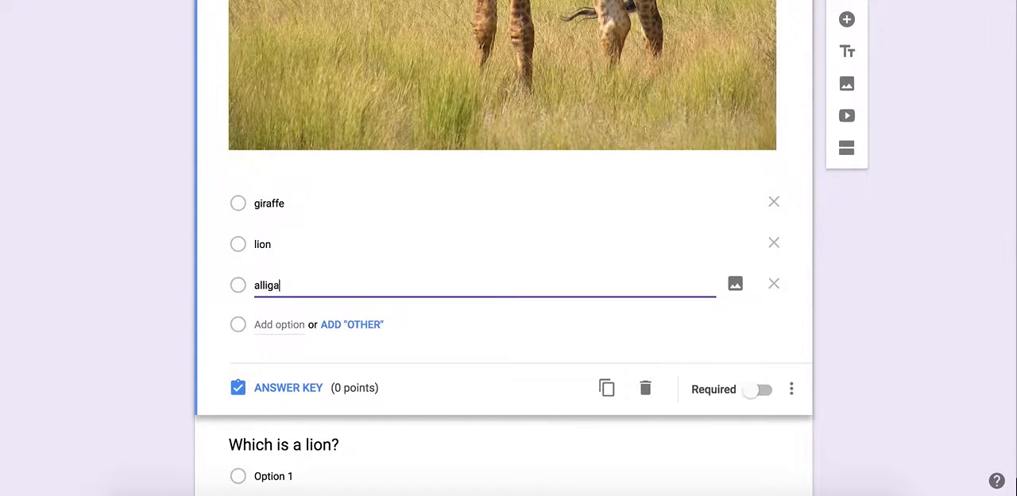
{"action": "type", "text": "tor"}
{"action": "left_click", "coordinate": [154, 220]}
- Look over the giraffe question once more and examine the "Which is a lion?" question with its picture answer options
{"action": "scroll", "coordinate": [155, 220], "scroll_direction": "up", "scroll_amount": 3}
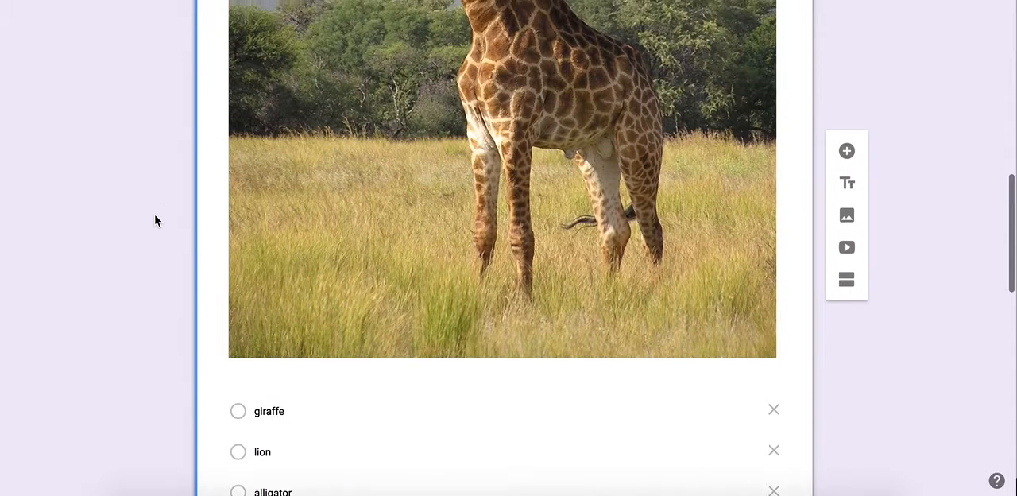
{"action": "scroll", "coordinate": [155, 220], "scroll_direction": "up", "scroll_amount": 2}
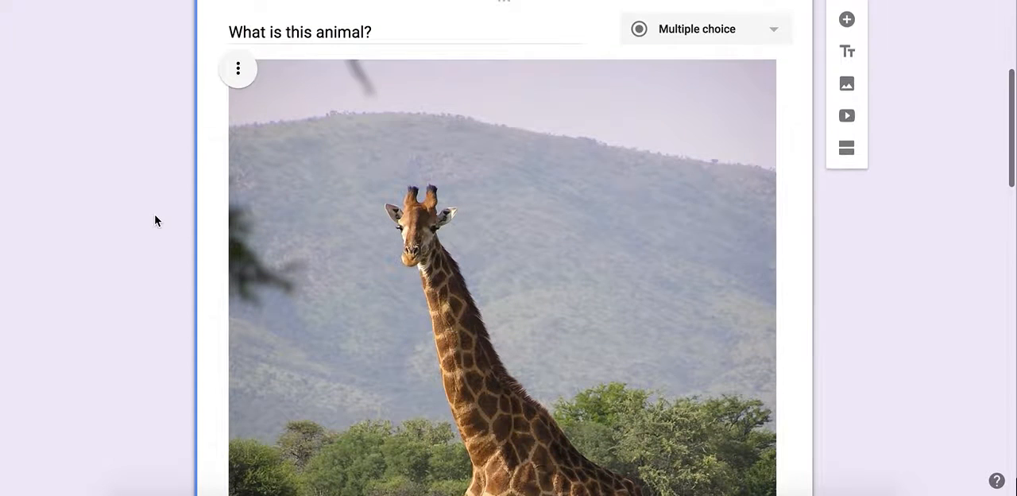
{"action": "scroll", "coordinate": [157, 214], "scroll_direction": "down", "scroll_amount": 10}
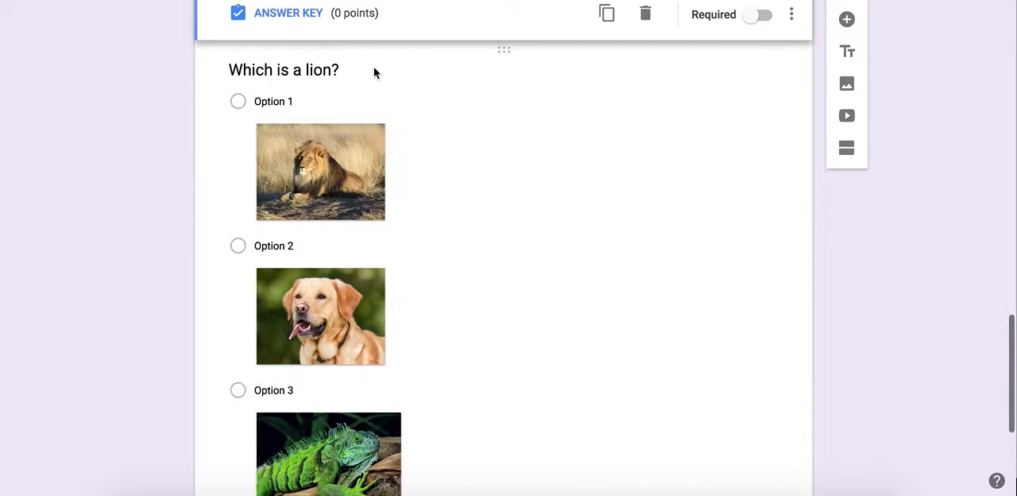
{"action": "left_click", "coordinate": [374, 72]}
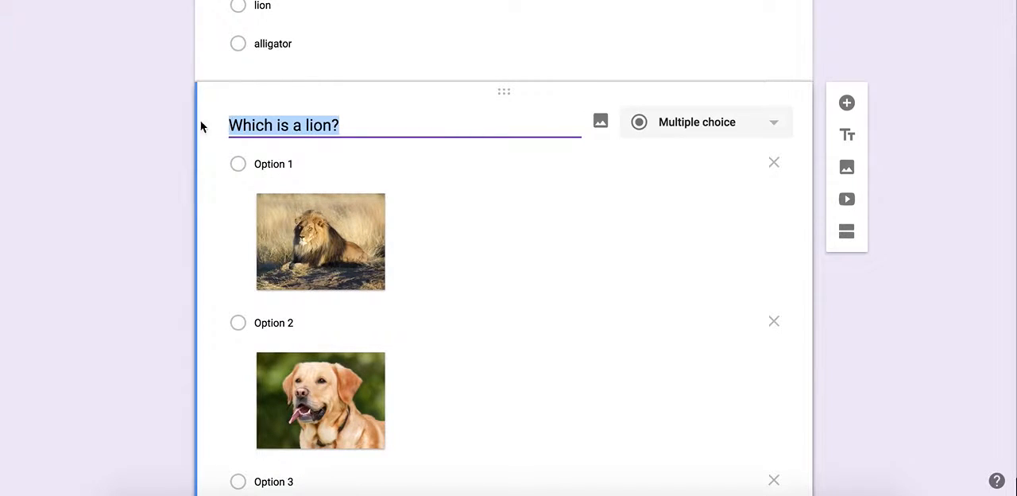
{"action": "left_click", "coordinate": [163, 143]}
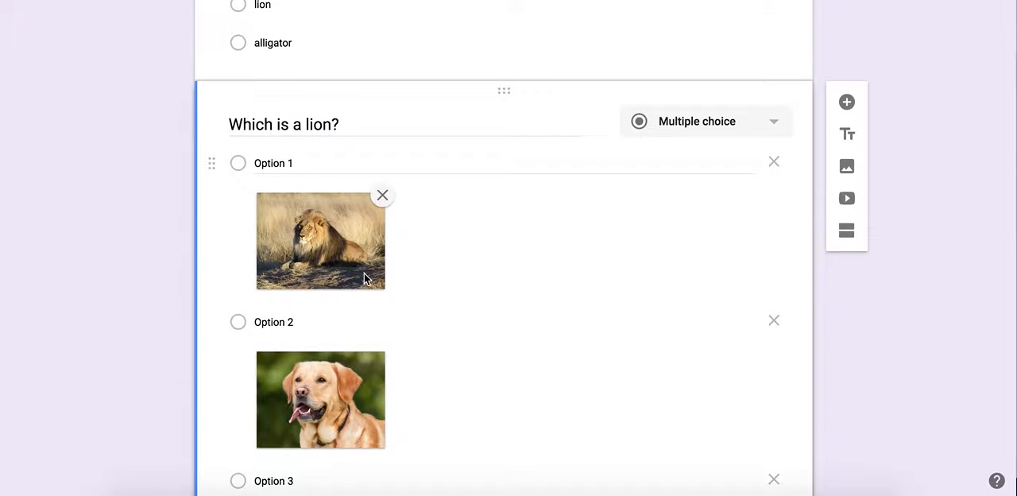
{"action": "scroll", "coordinate": [365, 273], "scroll_direction": "down", "scroll_amount": 3}
{"action": "scroll", "coordinate": [364, 273], "scroll_direction": "up", "scroll_amount": 2}
{"action": "scroll", "coordinate": [364, 273], "scroll_direction": "down", "scroll_amount": 1}
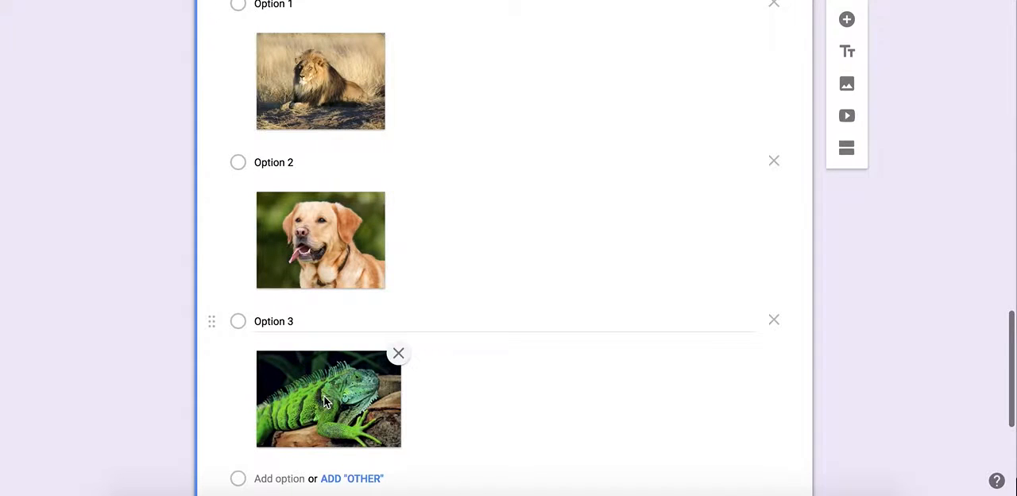
{"action": "scroll", "coordinate": [324, 402], "scroll_direction": "up", "scroll_amount": 2}
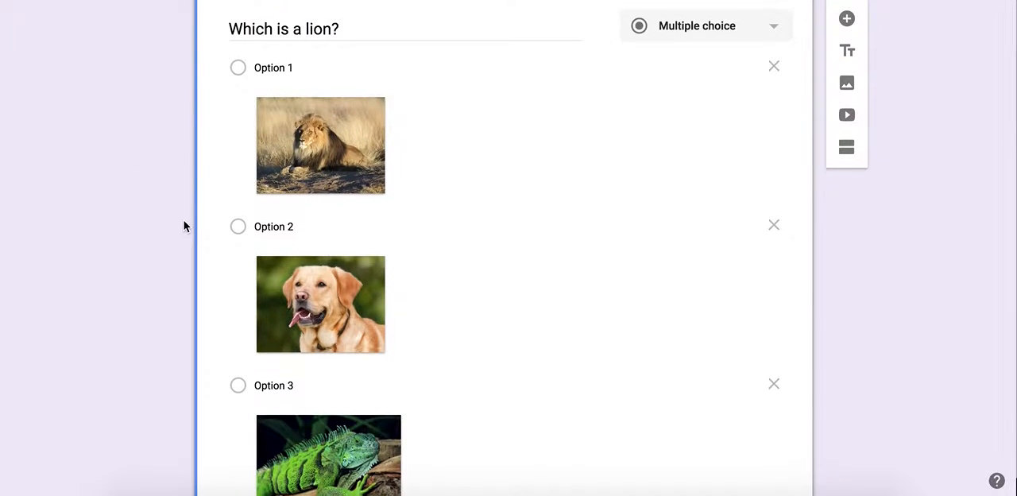
- Add a fourth answer option to the "Which is a lion?" question, keeping its default label
{"action": "scroll", "coordinate": [183, 220], "scroll_direction": "down", "scroll_amount": 3}
{"action": "left_click", "coordinate": [284, 318]}
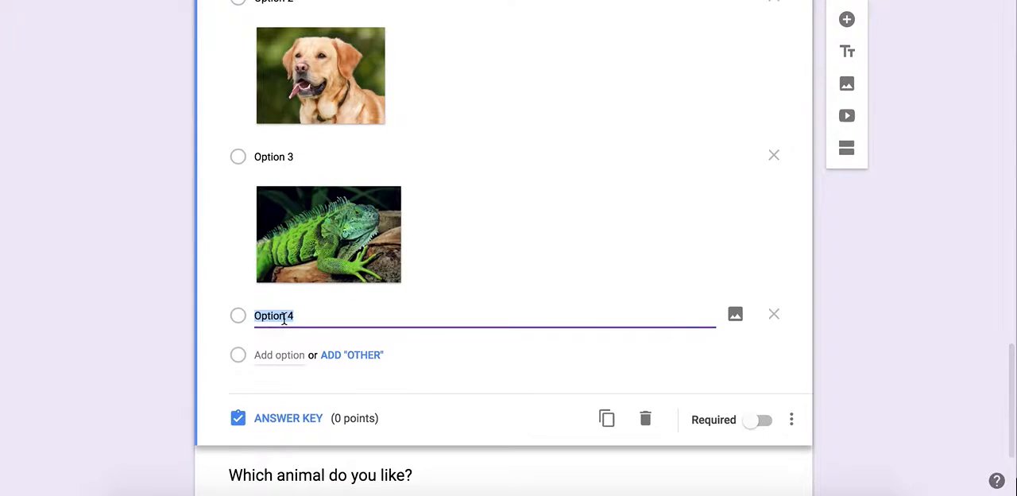
{"action": "left_click", "coordinate": [284, 318]}
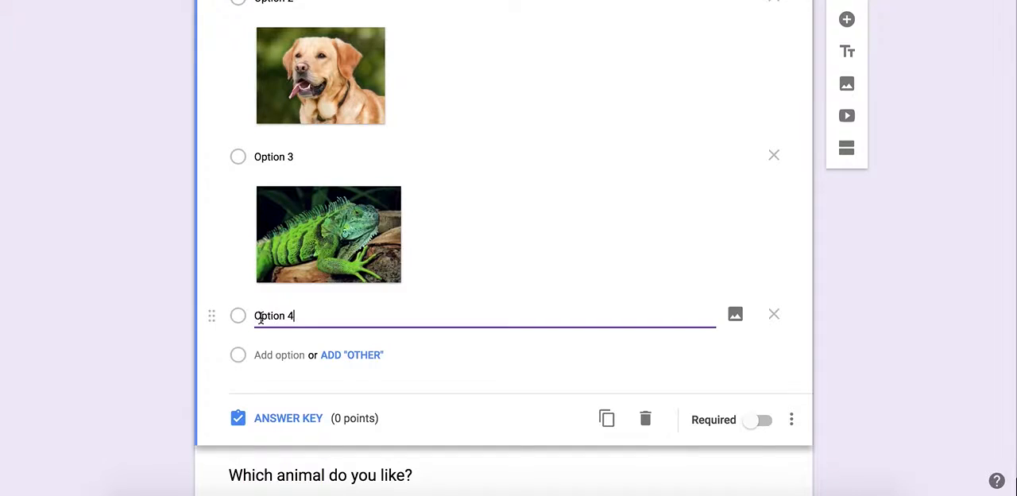
- Search Google images for "cat" and insert the picture of the orange cat lying down into the fourth option
{"action": "left_click", "coordinate": [736, 314]}
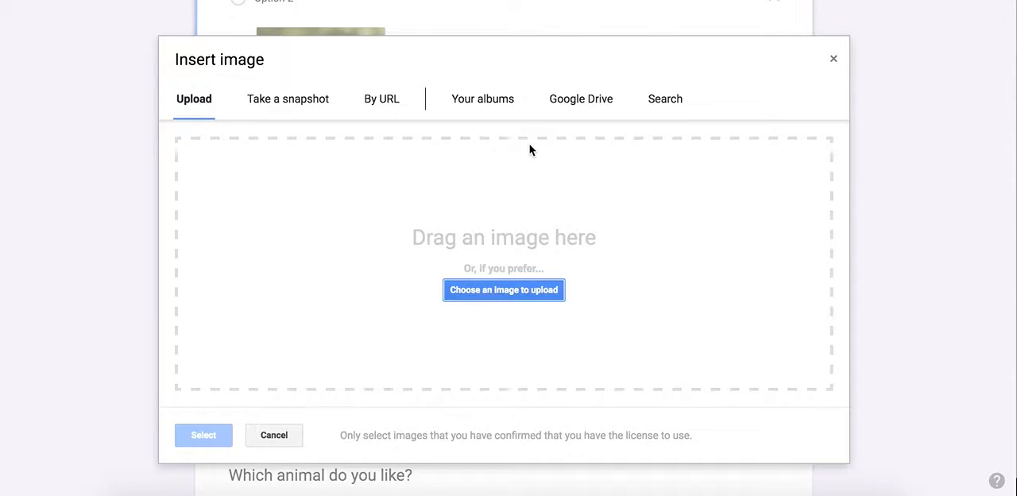
{"action": "left_click", "coordinate": [671, 107]}
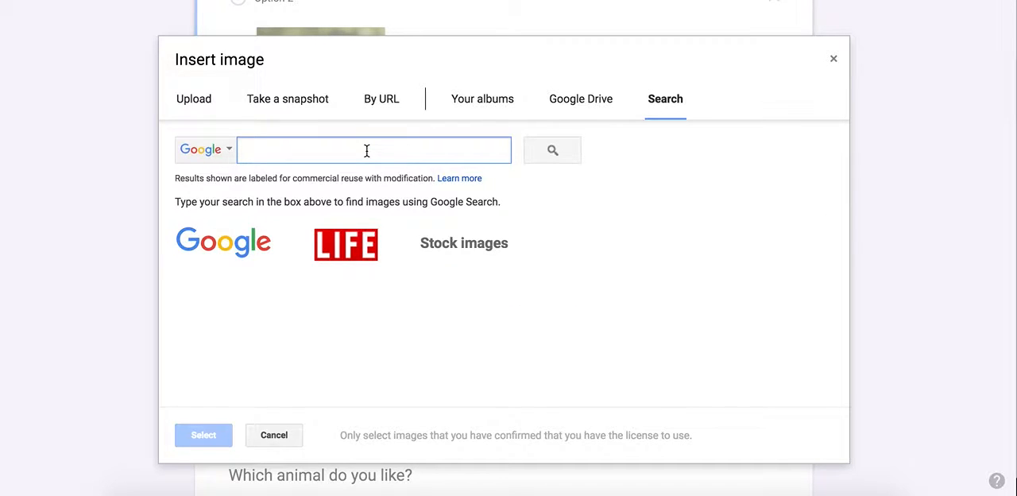
{"action": "type", "text": "cat"}
{"action": "key", "text": "Return"}
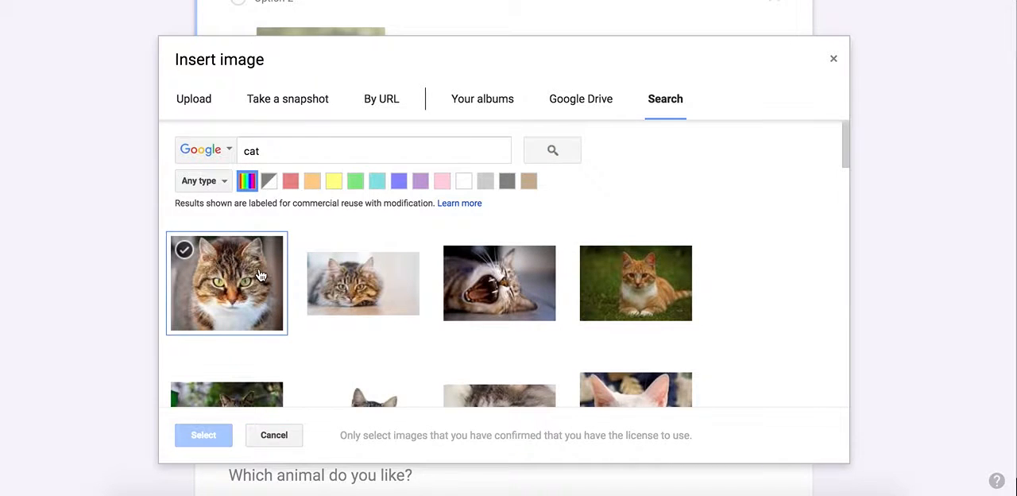
{"action": "scroll", "coordinate": [504, 278], "scroll_direction": "down", "scroll_amount": 5}
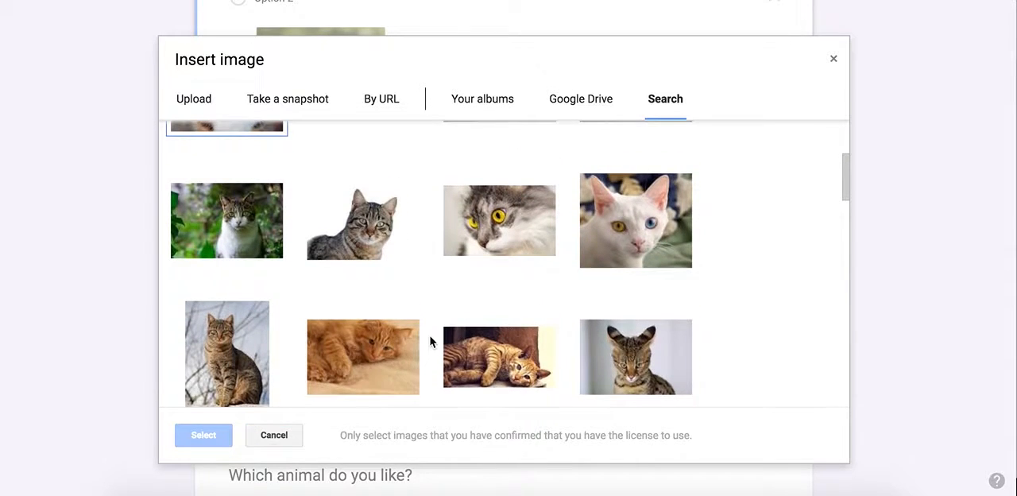
{"action": "left_click", "coordinate": [402, 350]}
{"action": "left_click", "coordinate": [205, 437]}
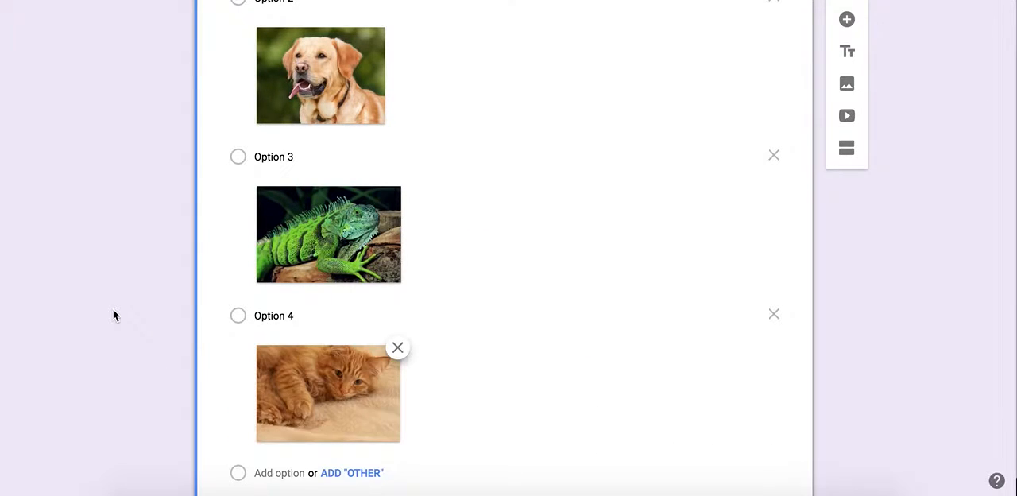
- Make the "Which animal do you like?" question required, and switch it back to optional
{"action": "scroll", "coordinate": [113, 310], "scroll_direction": "down", "scroll_amount": 4}
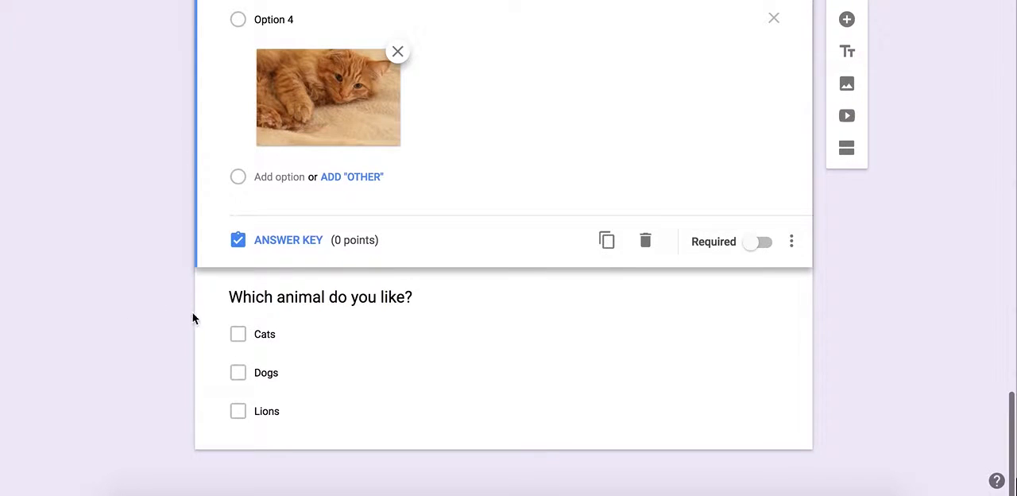
{"action": "left_click", "coordinate": [304, 291]}
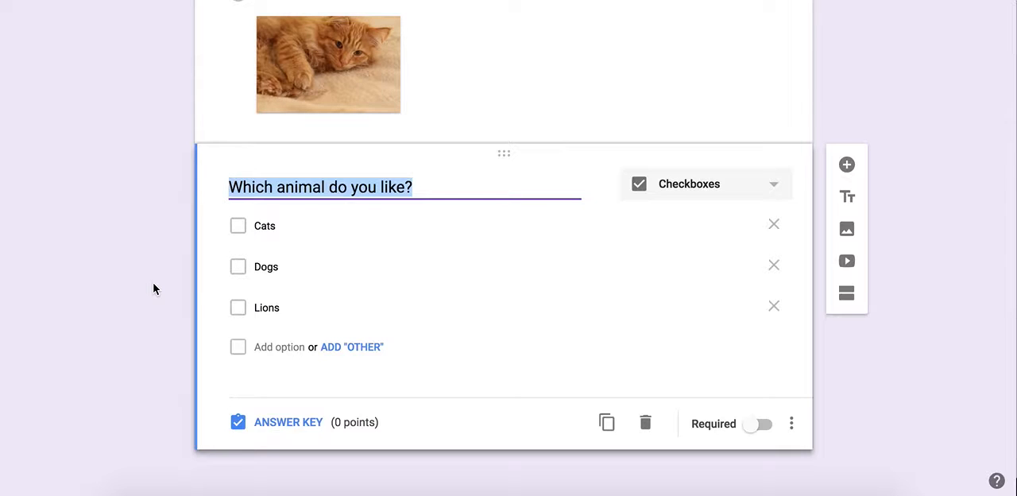
{"action": "left_click", "coordinate": [179, 196]}
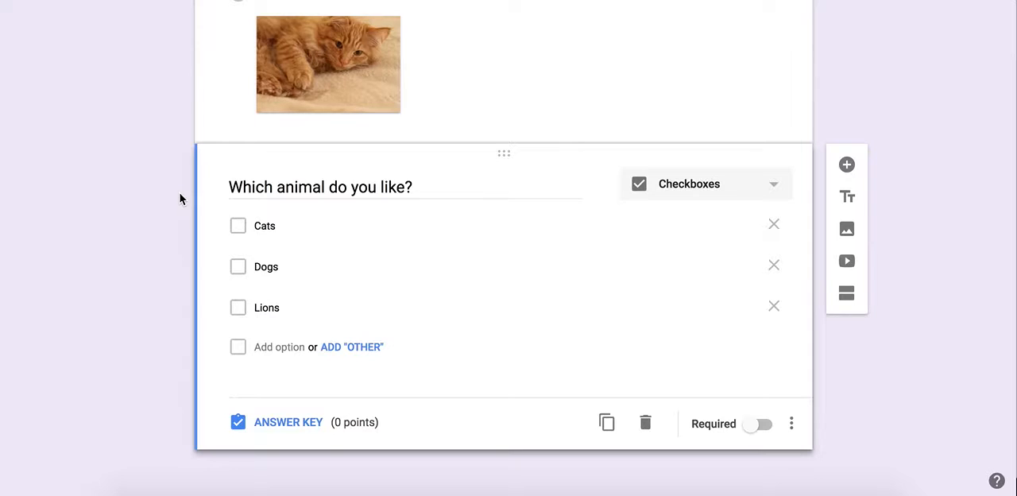
{"action": "left_click", "coordinate": [761, 427]}
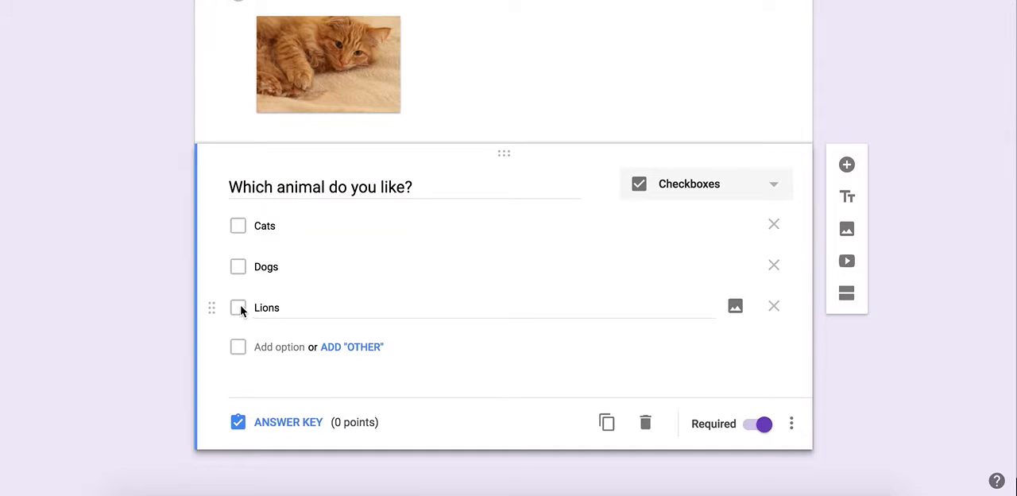
{"action": "left_click", "coordinate": [765, 429]}
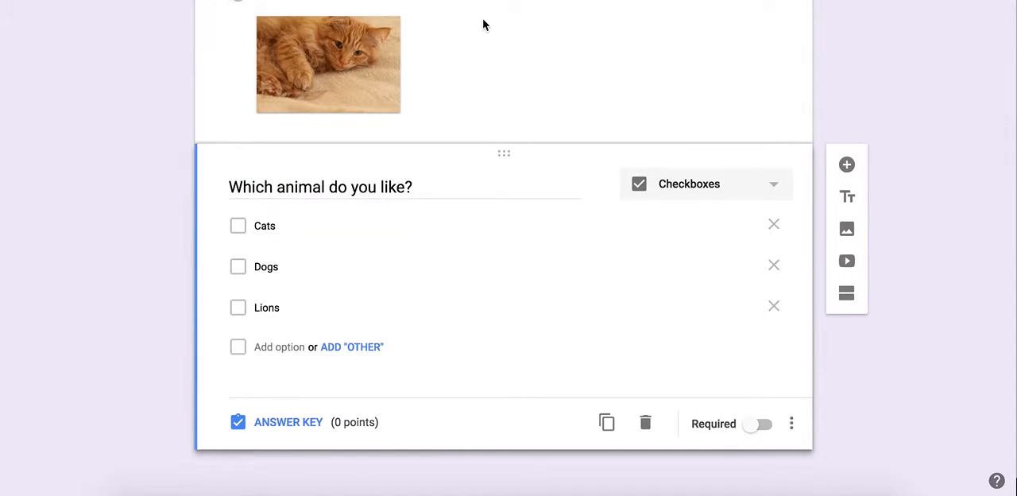
- Add a new question titled "First Name" below the "Which animal do you like?" question
{"action": "scroll", "coordinate": [483, 25], "scroll_direction": "up", "scroll_amount": 3}
{"action": "scroll", "coordinate": [483, 25], "scroll_direction": "up", "scroll_amount": 20}
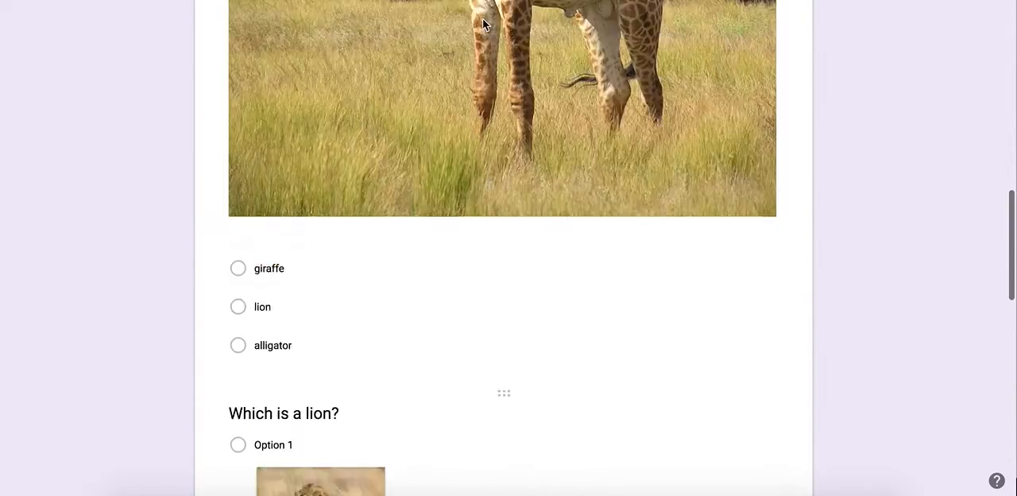
{"action": "scroll", "coordinate": [483, 24], "scroll_direction": "up", "scroll_amount": 2}
{"action": "scroll", "coordinate": [484, 25], "scroll_direction": "down", "scroll_amount": 15}
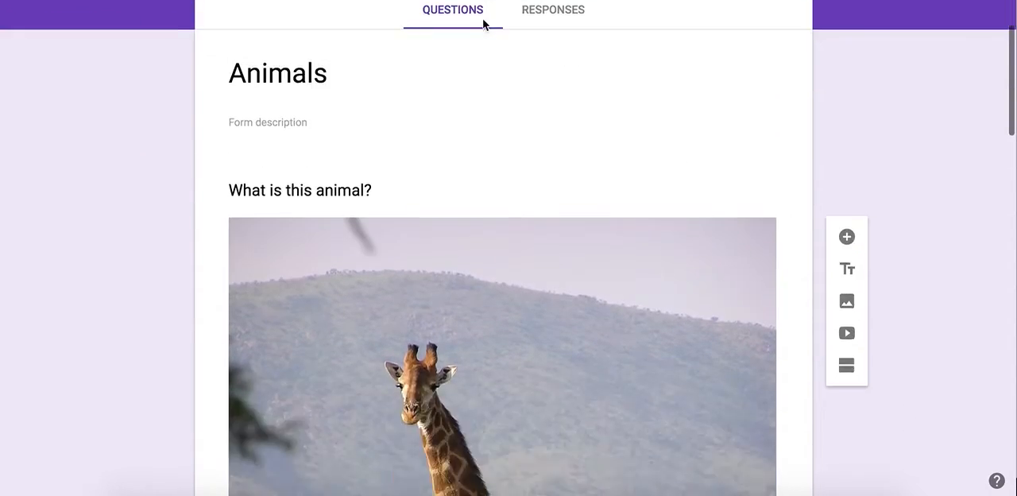
{"action": "scroll", "coordinate": [483, 25], "scroll_direction": "down", "scroll_amount": 3}
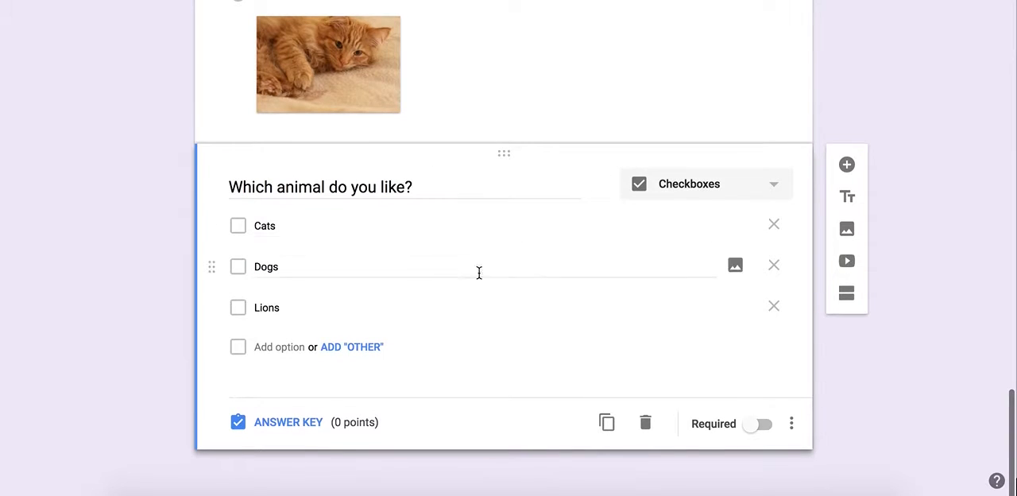
{"action": "left_click", "coordinate": [848, 165]}
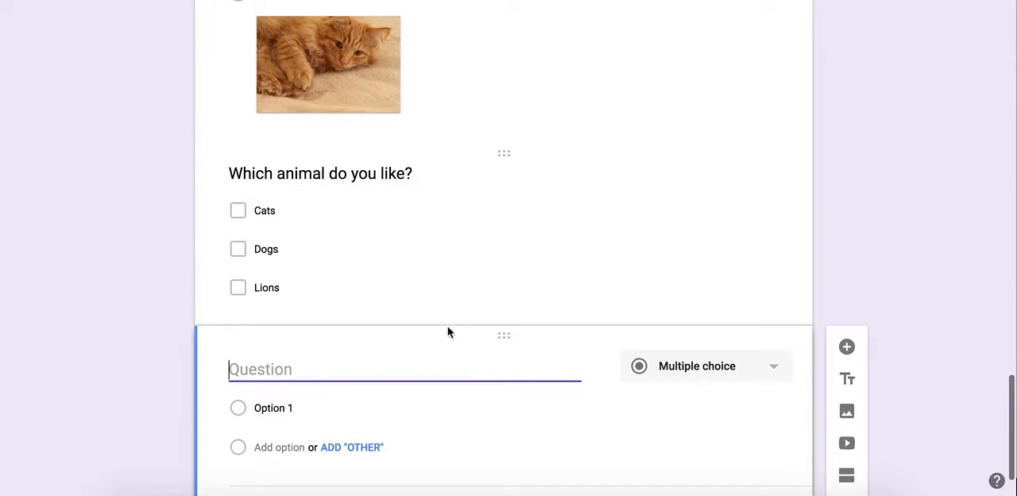
{"action": "type", "text": "First"}
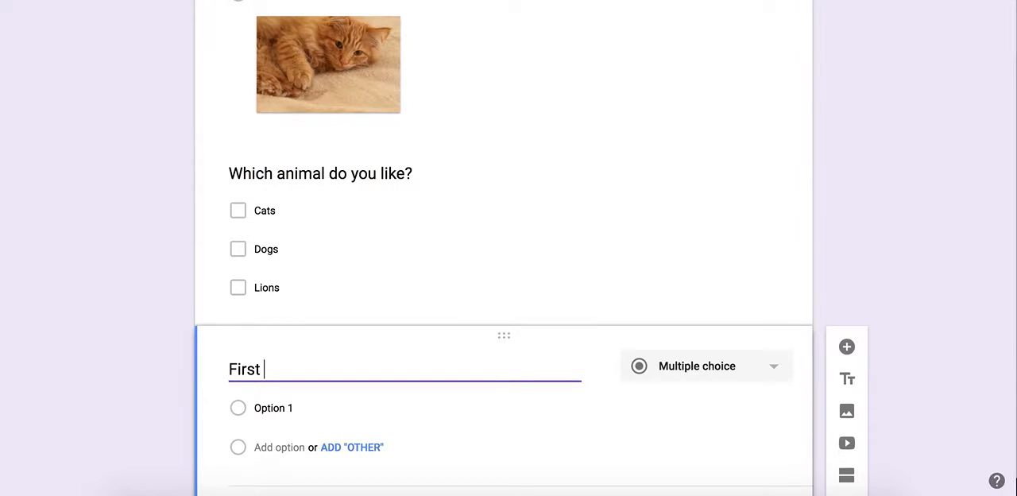
{"action": "type", "text": " Name"}
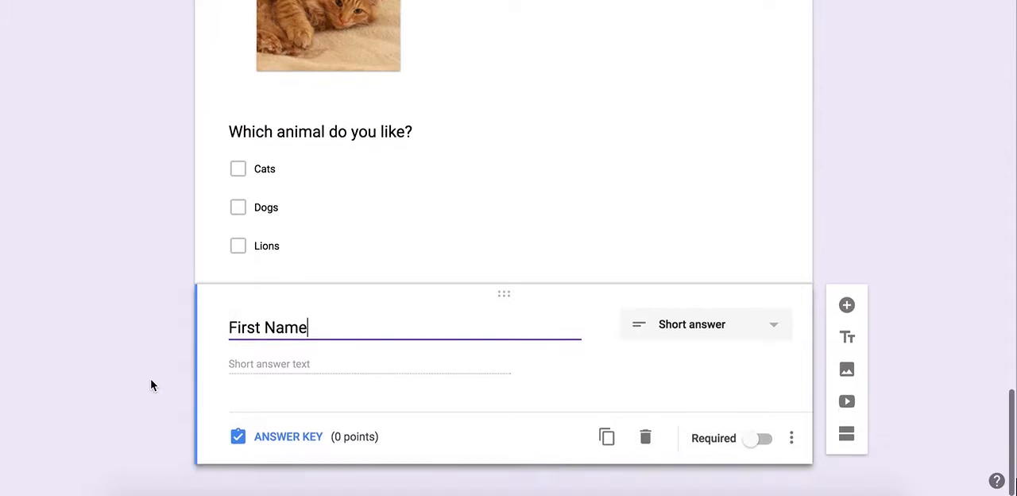
- Add a short-answer question titled "Last Name" below the First Name question
{"action": "left_click", "coordinate": [847, 290]}
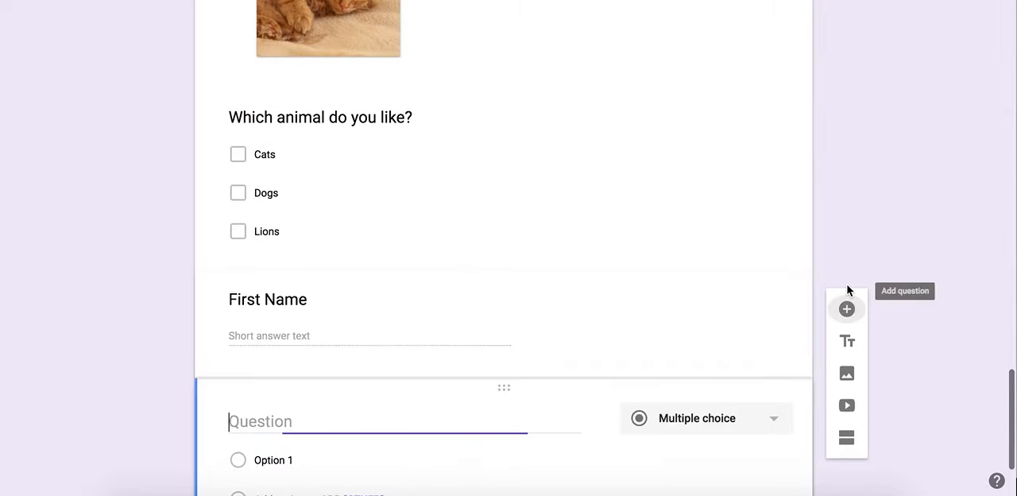
{"action": "type", "text": "Last N"}
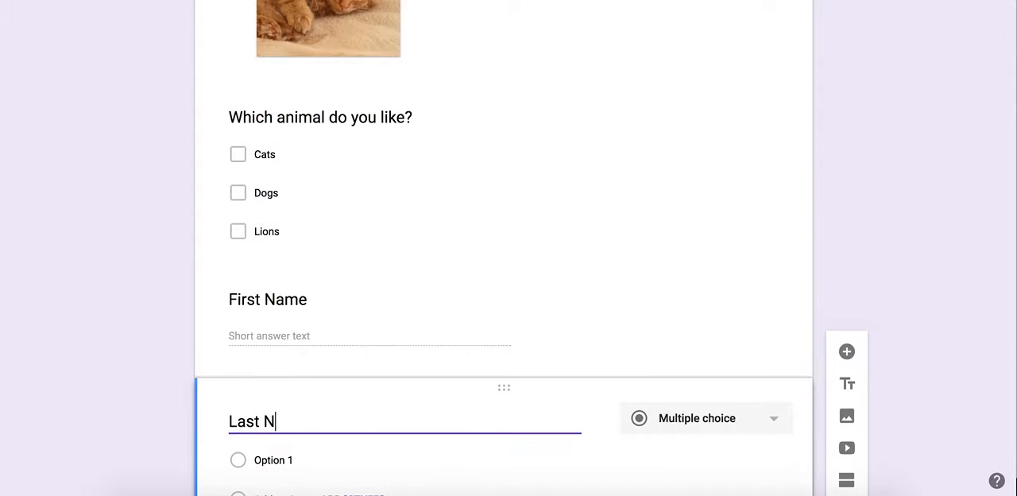
{"action": "type", "text": "ame"}
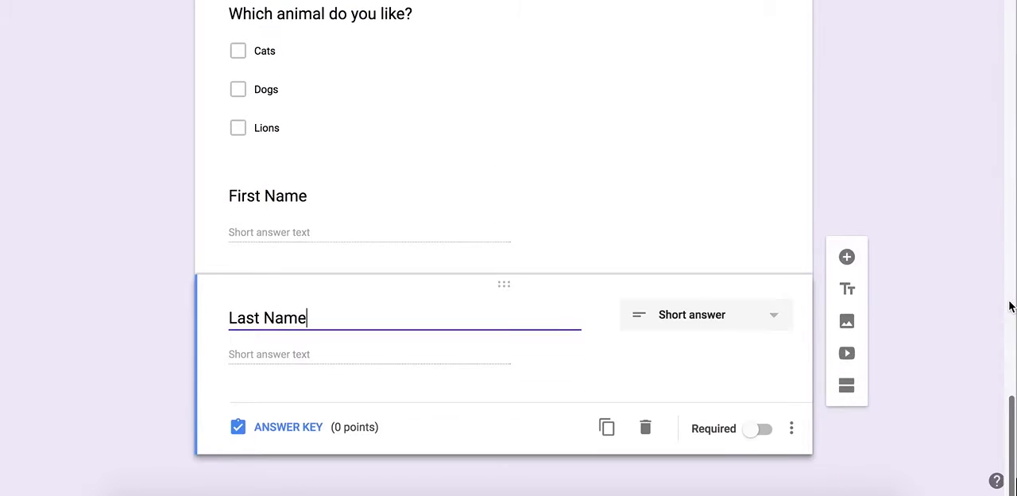
- Turn on email address collection in the form's settings, and switch the restriction to Kaohsiung American School users on and back off
{"action": "scroll", "coordinate": [932, 278], "scroll_direction": "up", "scroll_amount": 2}
{"action": "scroll", "coordinate": [932, 278], "scroll_direction": "up", "scroll_amount": 10}
{"action": "scroll", "coordinate": [932, 278], "scroll_direction": "down", "scroll_amount": 13}
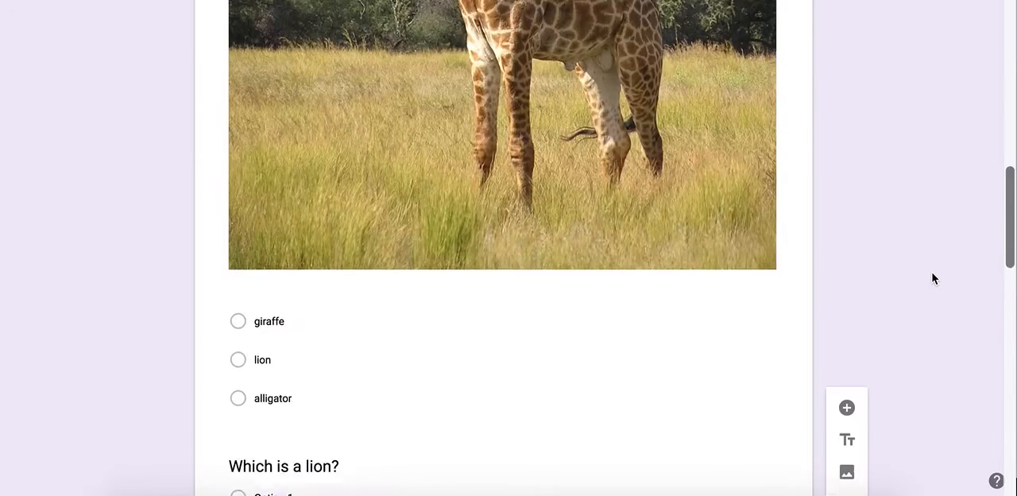
{"action": "scroll", "coordinate": [932, 278], "scroll_direction": "up", "scroll_amount": 2}
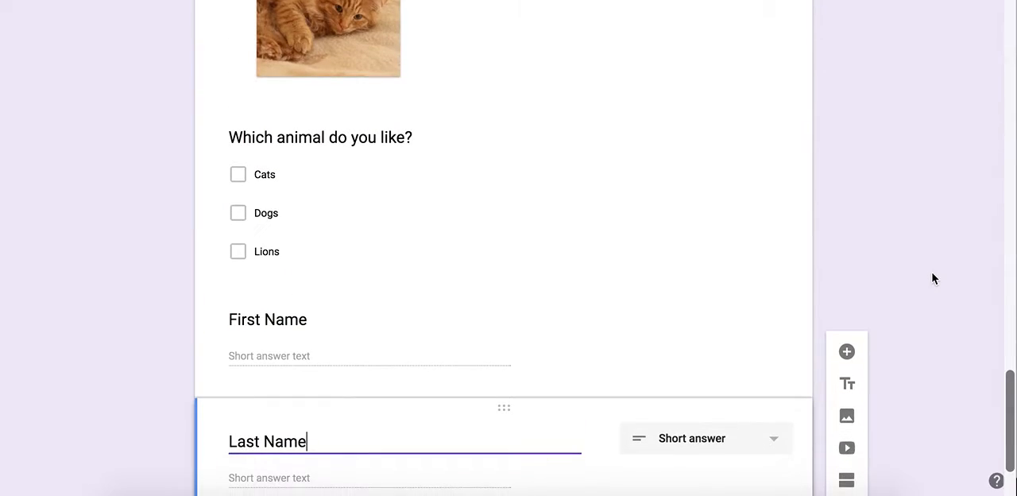
{"action": "scroll", "coordinate": [932, 278], "scroll_direction": "up", "scroll_amount": 12}
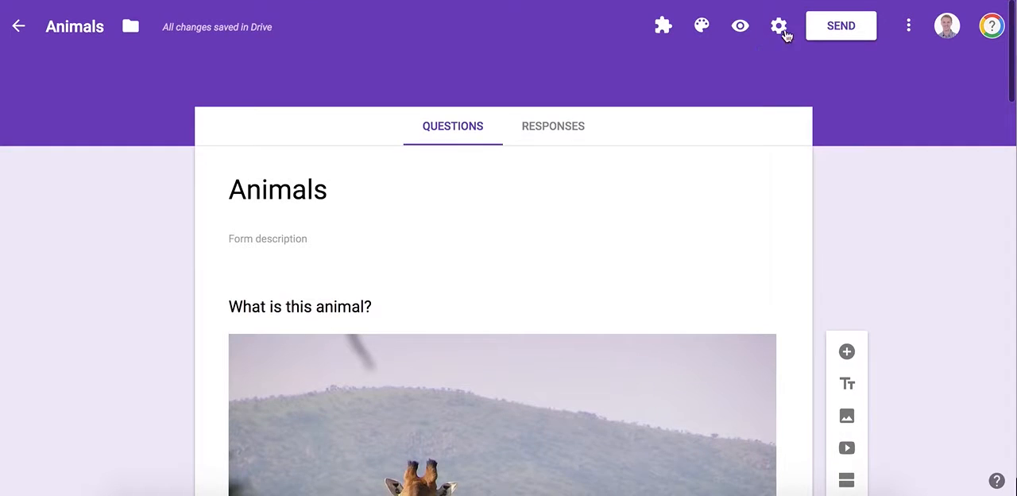
{"action": "left_click", "coordinate": [783, 32]}
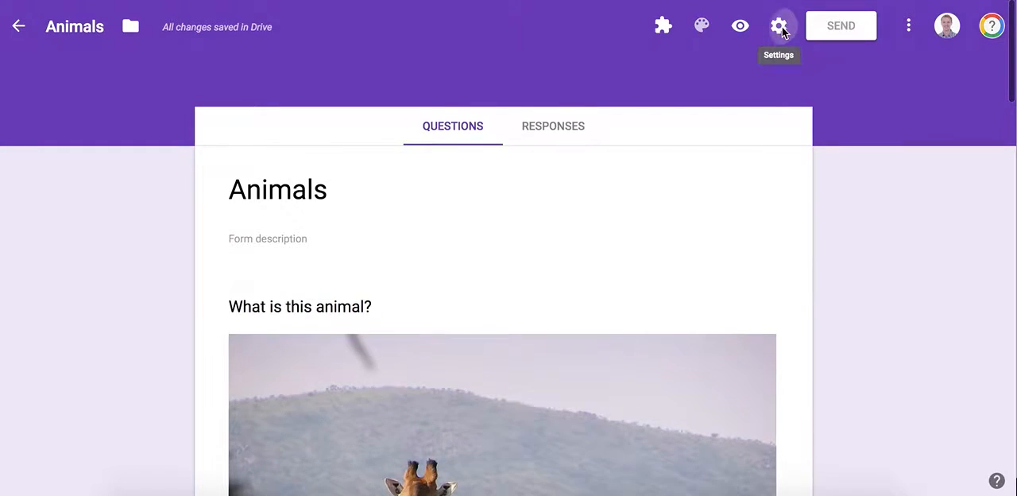
{"action": "left_click", "coordinate": [294, 156]}
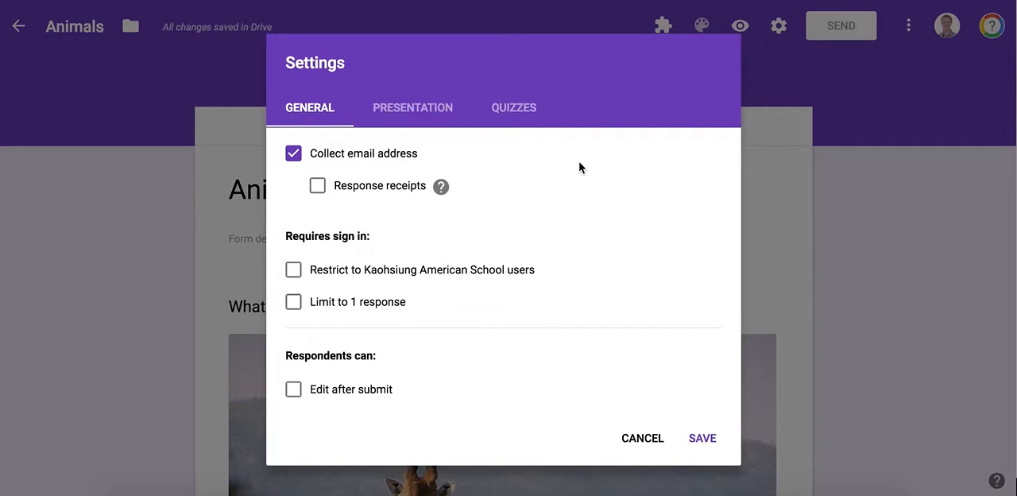
{"action": "left_click", "coordinate": [294, 270]}
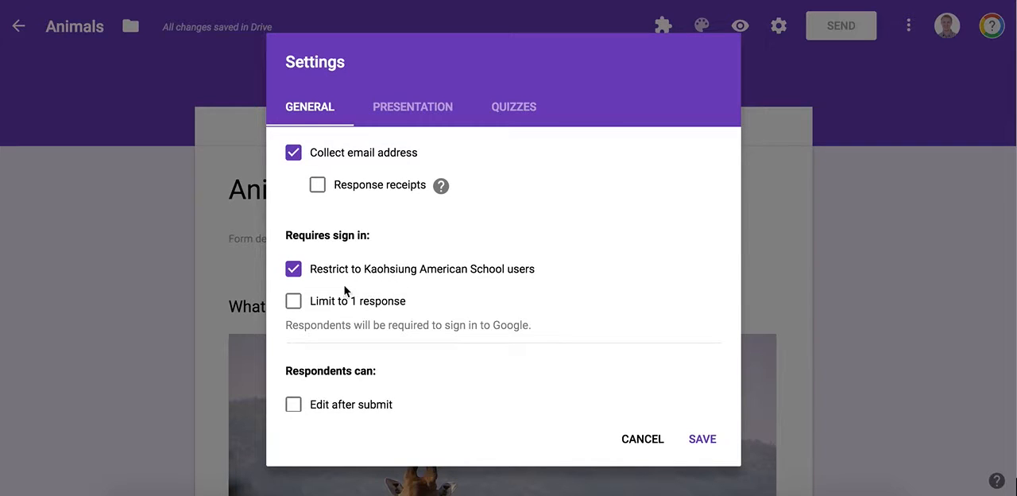
{"action": "left_click", "coordinate": [293, 269]}
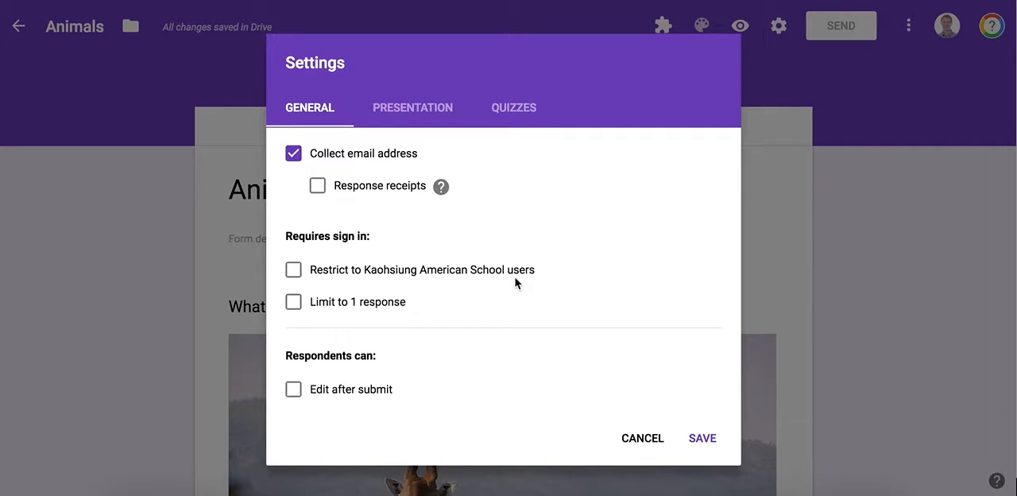
- Switch the form's quiz mode off and back on in the quiz settings, and save the settings
{"action": "left_click", "coordinate": [508, 119]}
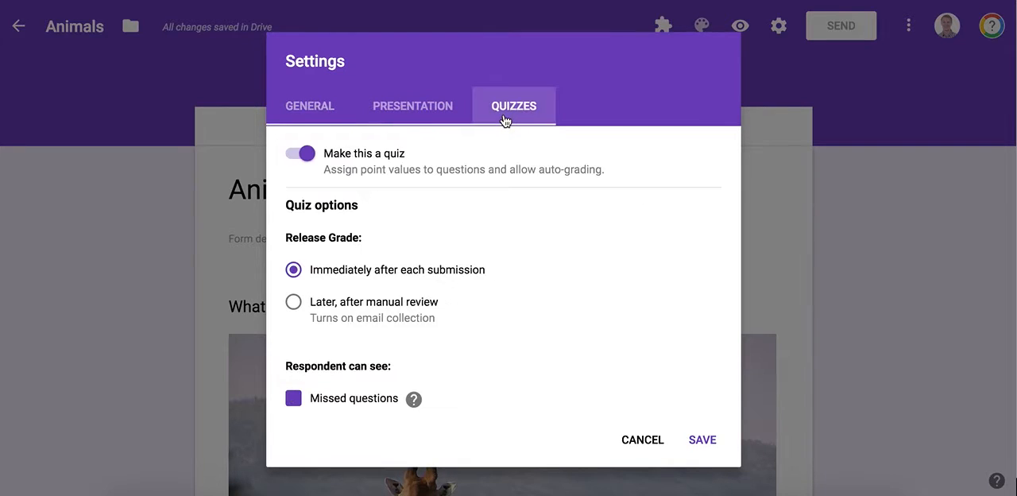
{"action": "left_click", "coordinate": [302, 153]}
{"action": "left_click", "coordinate": [302, 153]}
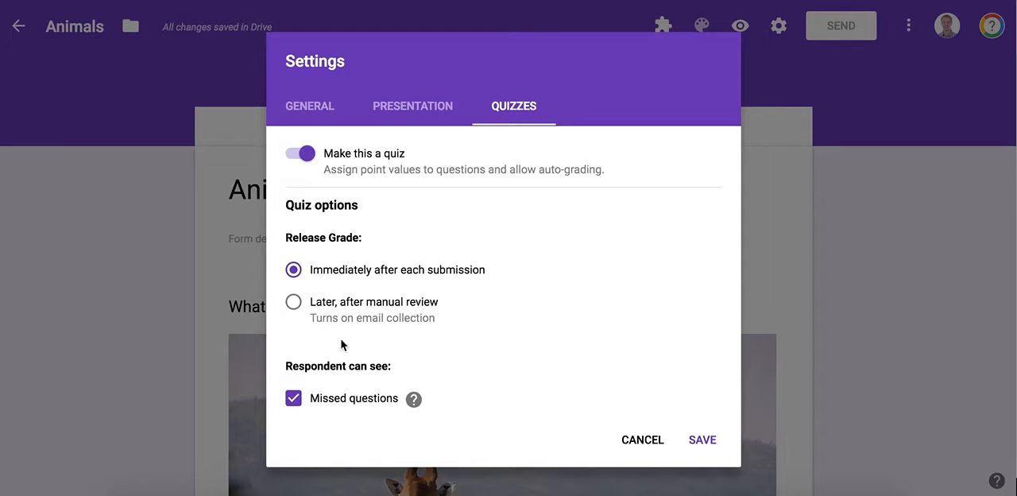
{"action": "left_click", "coordinate": [703, 442]}
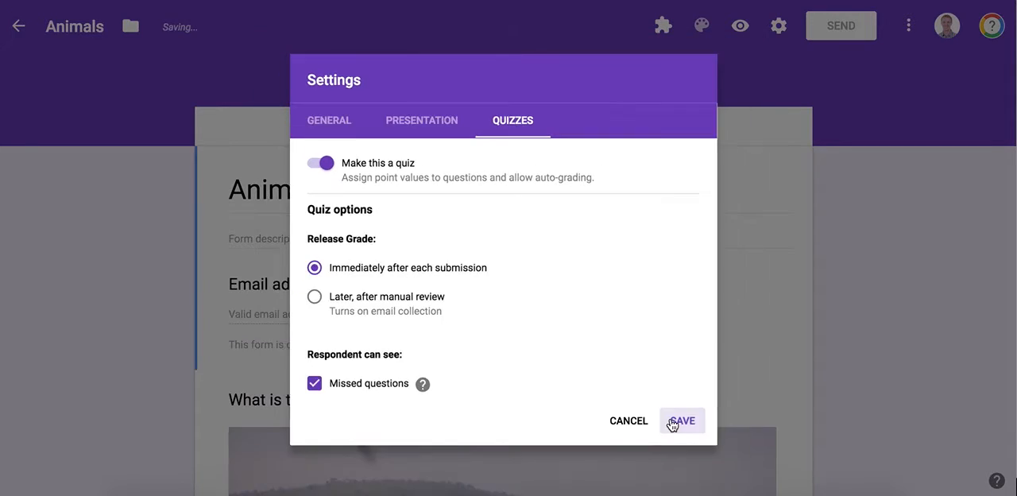
- Open the answer key of the "What is this animal?" question
{"action": "scroll", "coordinate": [671, 425], "scroll_direction": "down", "scroll_amount": 5}
{"action": "scroll", "coordinate": [670, 424], "scroll_direction": "down", "scroll_amount": 10}
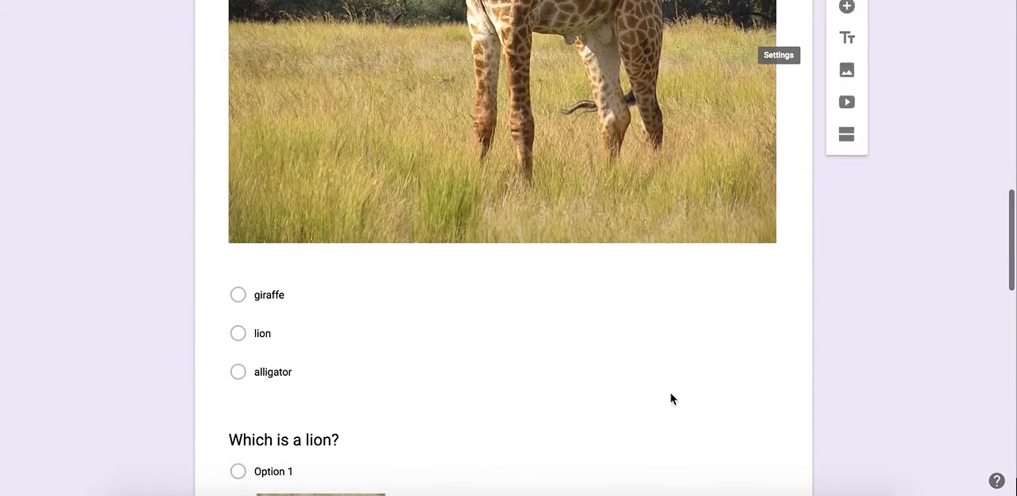
{"action": "left_click", "coordinate": [471, 143]}
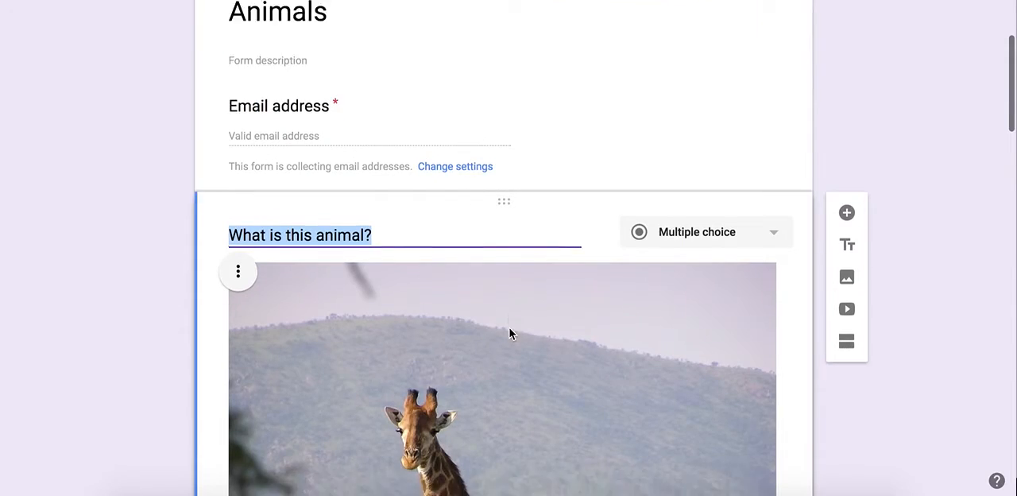
{"action": "scroll", "coordinate": [509, 334], "scroll_direction": "down", "scroll_amount": 8}
{"action": "left_click", "coordinate": [302, 444]}
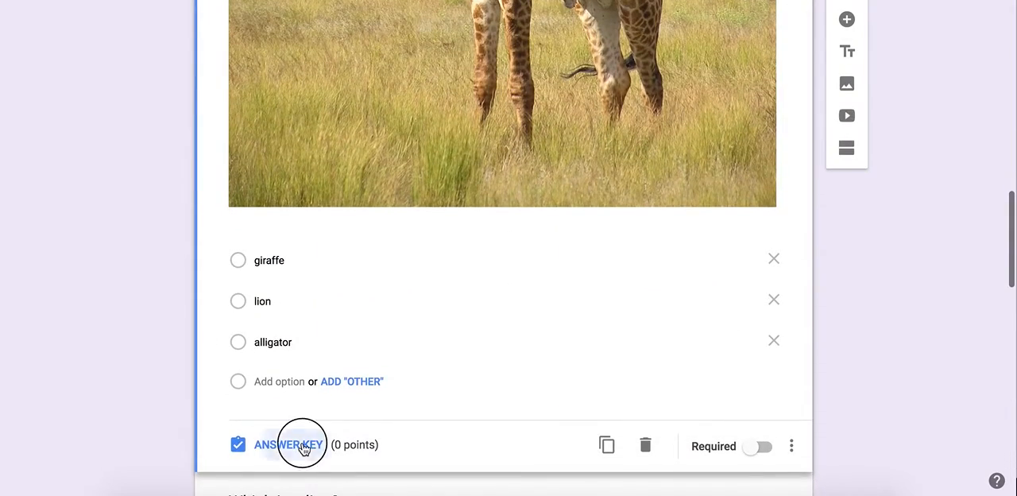
{"action": "scroll", "coordinate": [410, 286], "scroll_direction": "down", "scroll_amount": 10}
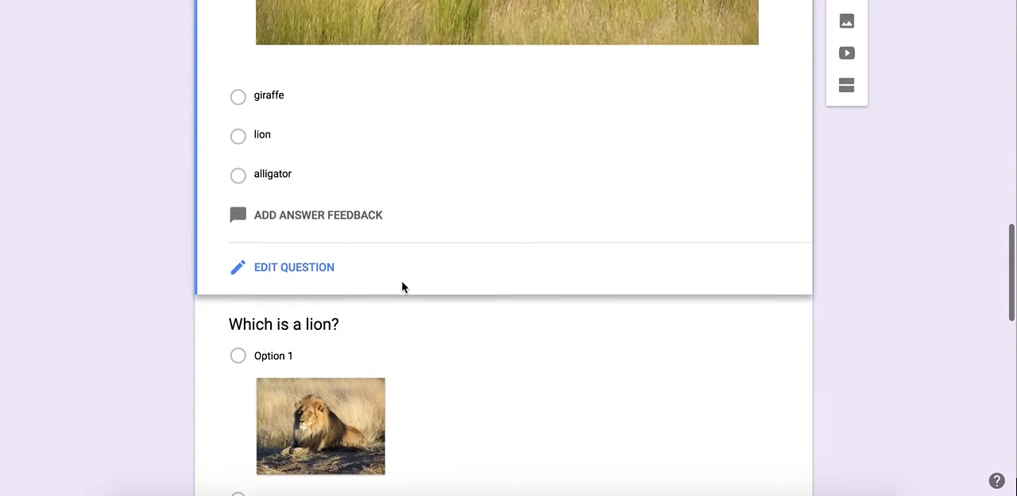
- Add the feedback "Great job!" for correct answers to the giraffe question, leave the incorrect-answer feedback empty, and save it
{"action": "left_click", "coordinate": [295, 238]}
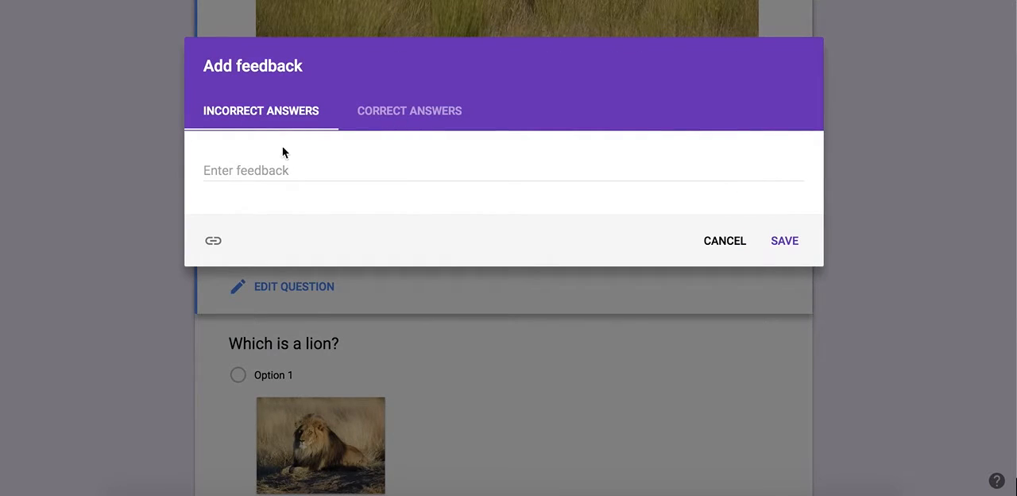
{"action": "left_click", "coordinate": [264, 160]}
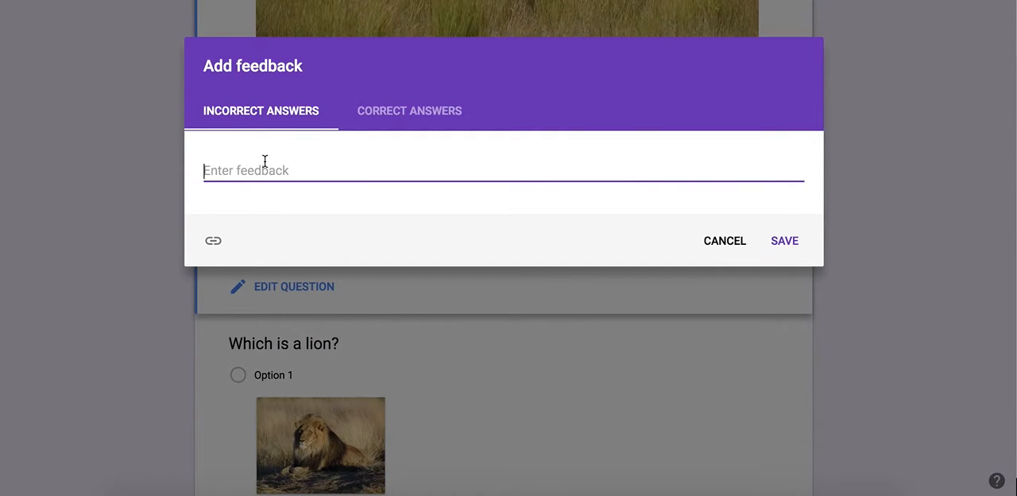
{"action": "left_click", "coordinate": [400, 115]}
{"action": "left_click", "coordinate": [299, 167]}
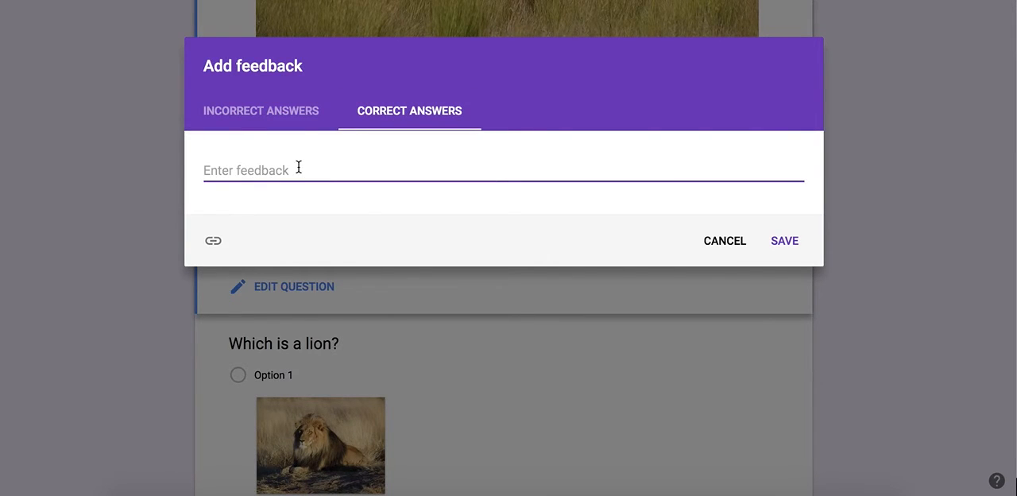
{"action": "type", "text": "Great job!"}
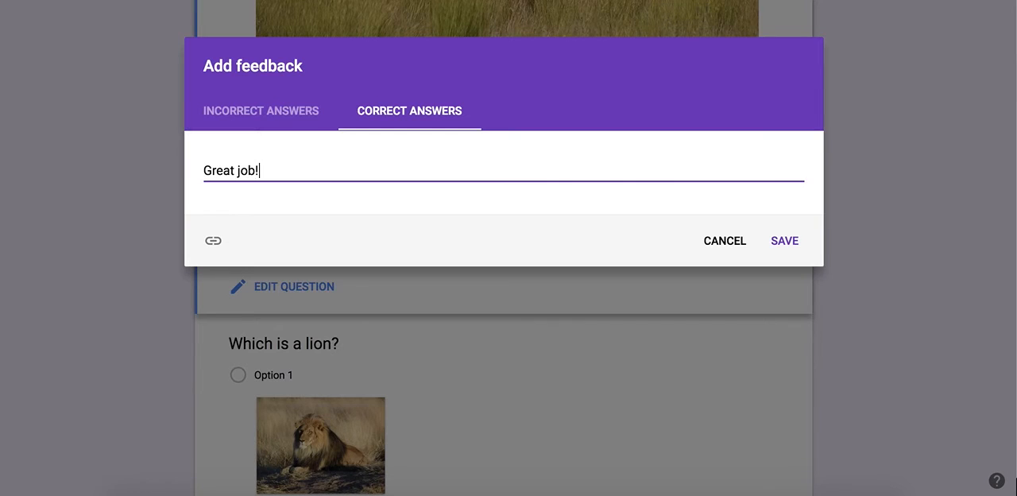
{"action": "left_click", "coordinate": [235, 113]}
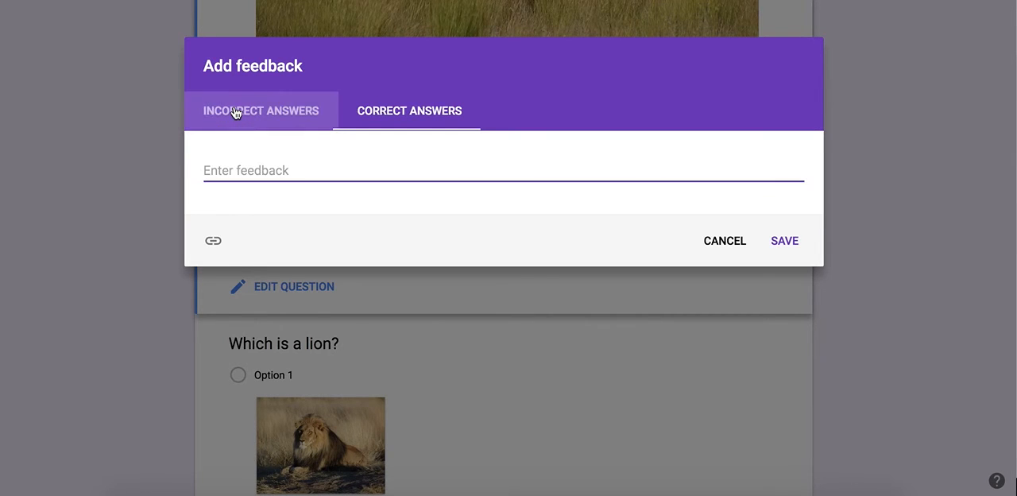
{"action": "left_click", "coordinate": [262, 164]}
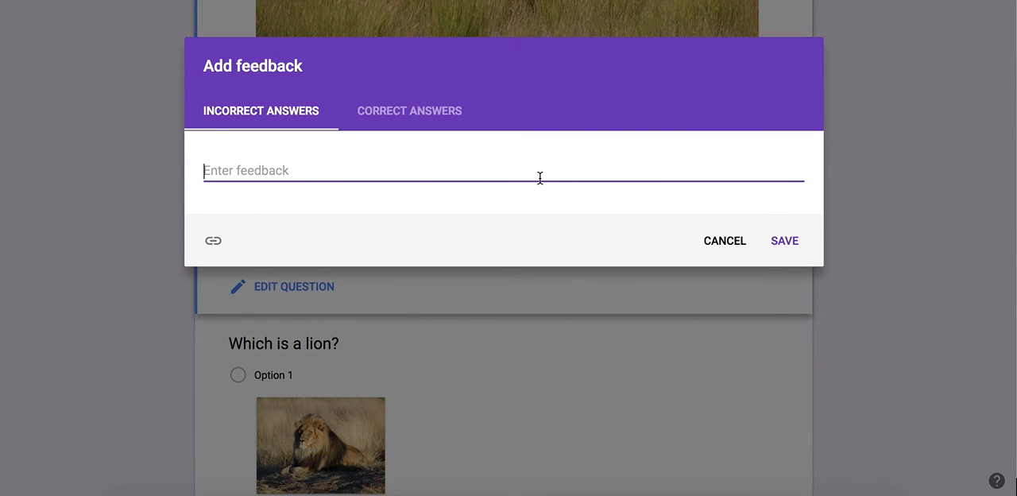
{"action": "left_click", "coordinate": [785, 242]}
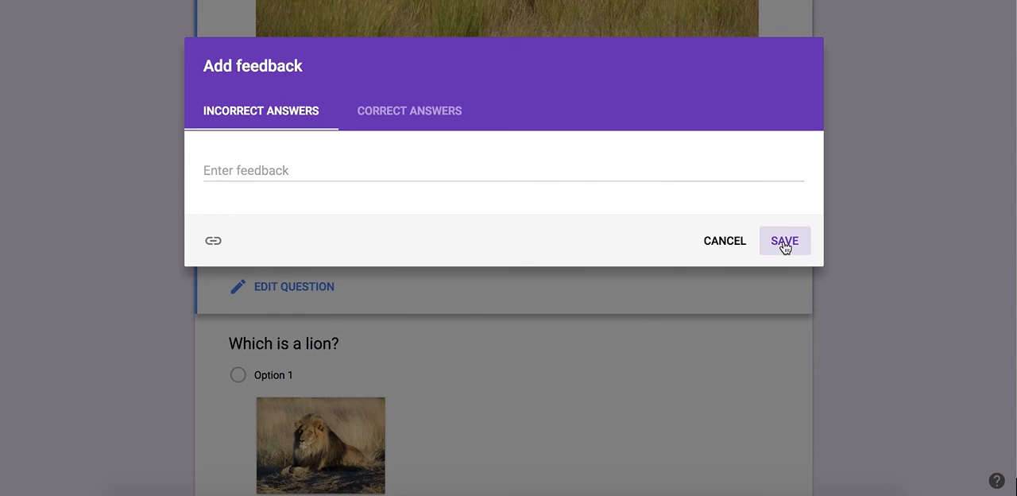
{"action": "scroll", "coordinate": [849, 387], "scroll_direction": "down", "scroll_amount": 10}
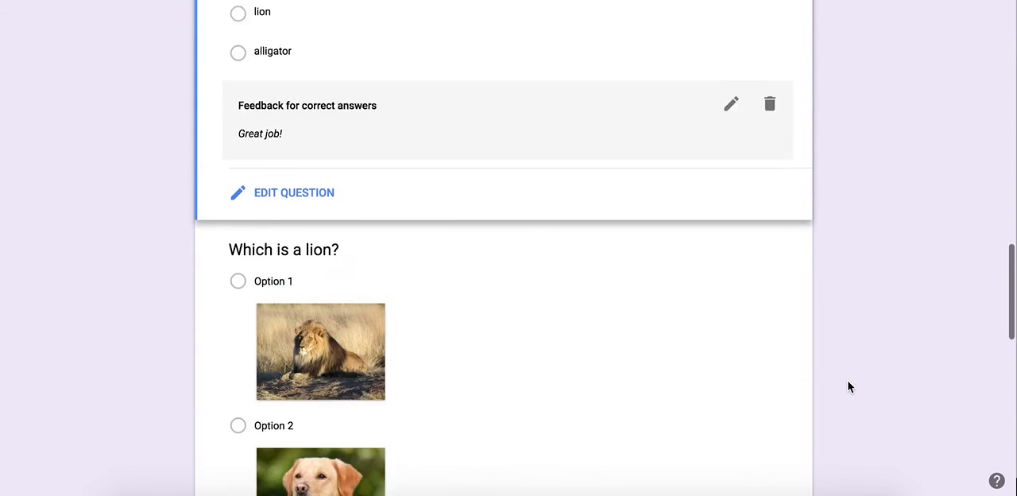